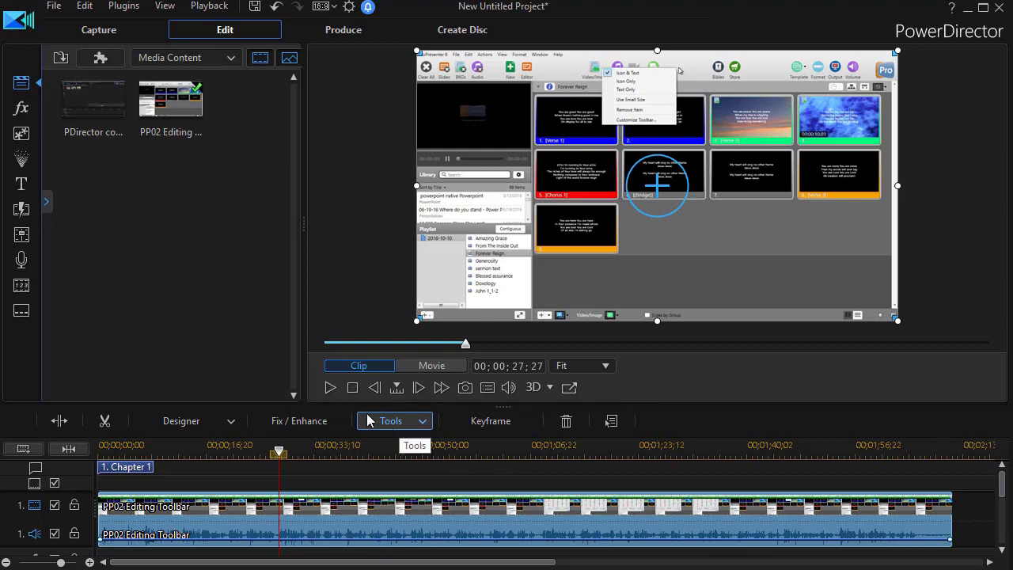
Step: Play the narration and pause it at about 00;00;36;24
click(331, 388)
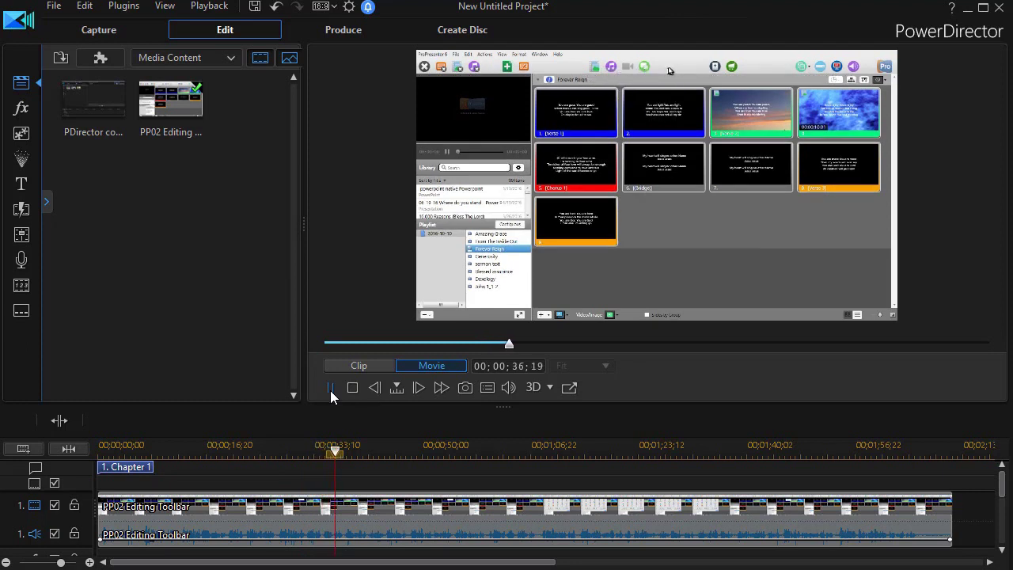
click(330, 388)
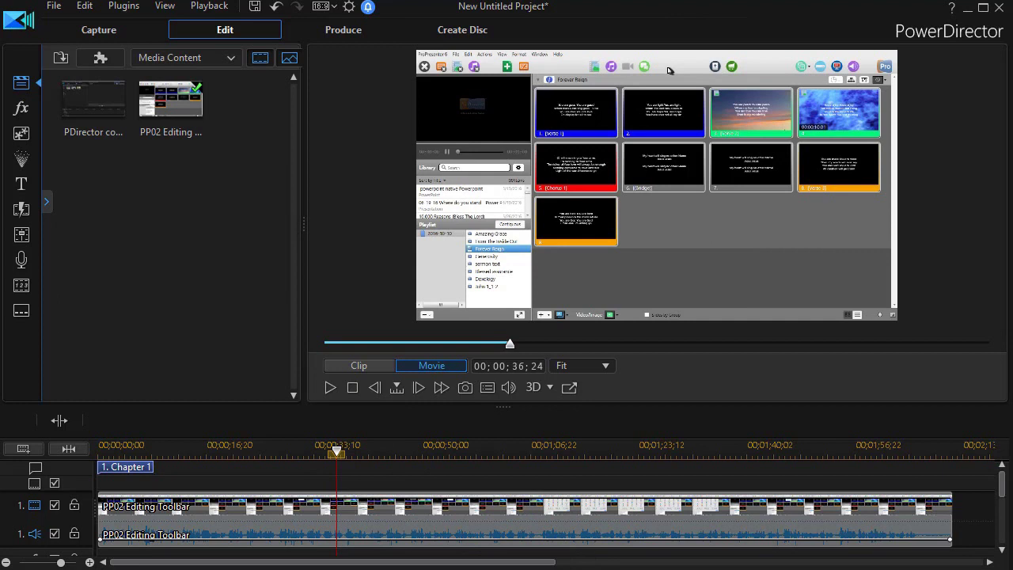
Step: Select the narration clip and open it in the Audio Editor from the Tools list
click(376, 520)
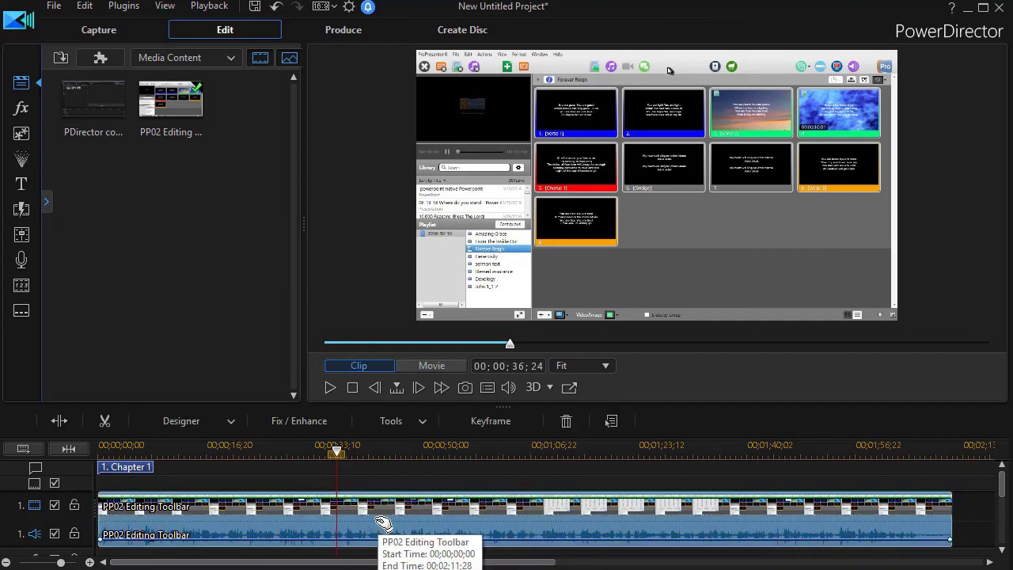
click(423, 423)
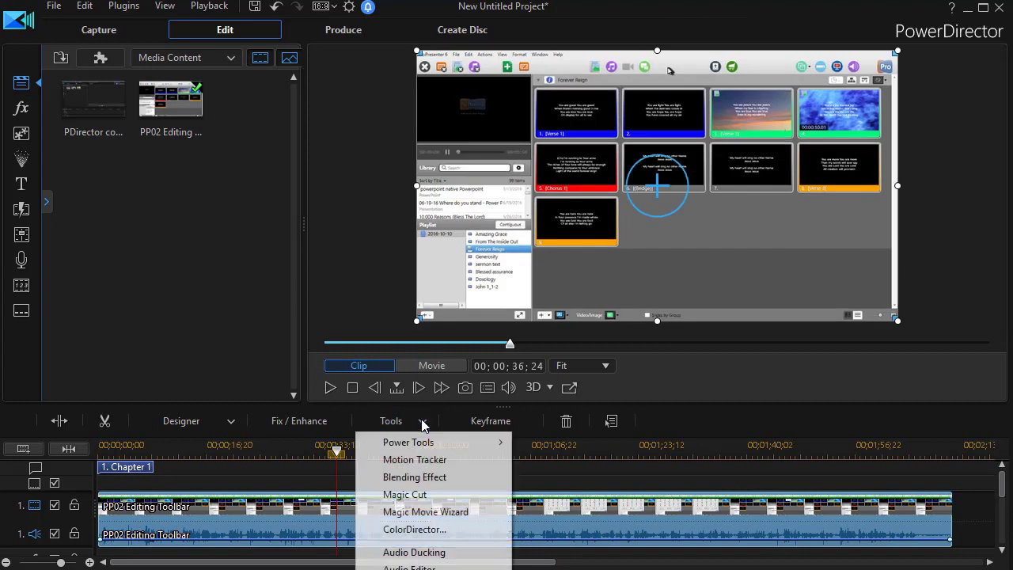
click(428, 567)
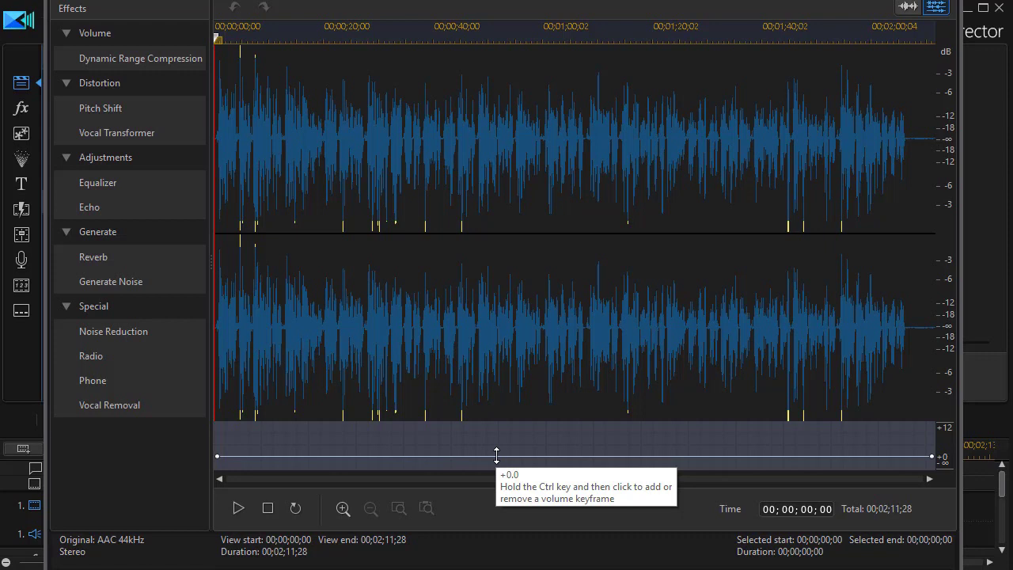
Step: Lower the narration's volume envelope until clipping disappears, and move the playhead to 00;00;24;21
drag(496, 456, 497, 457)
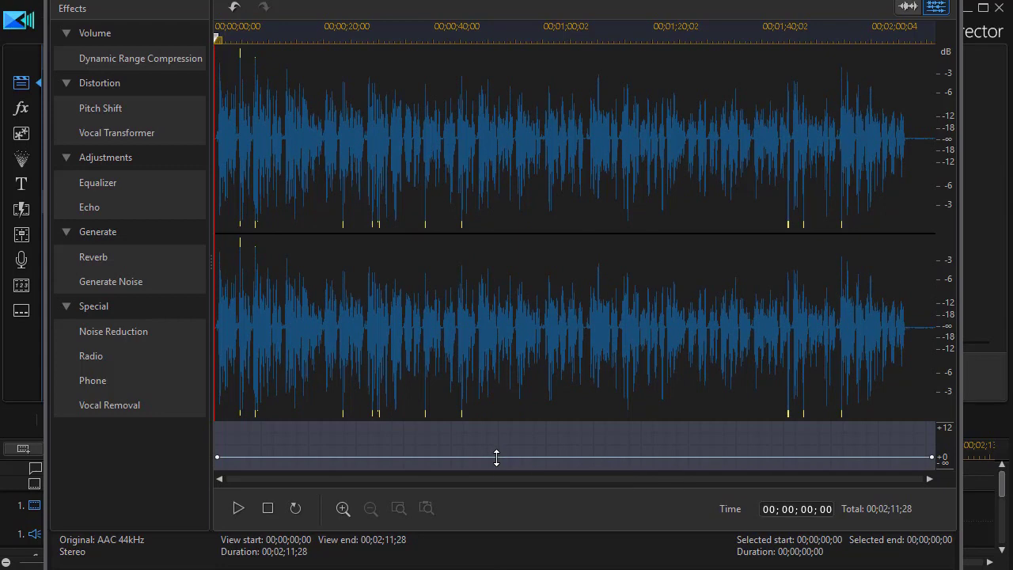
drag(496, 458, 496, 461)
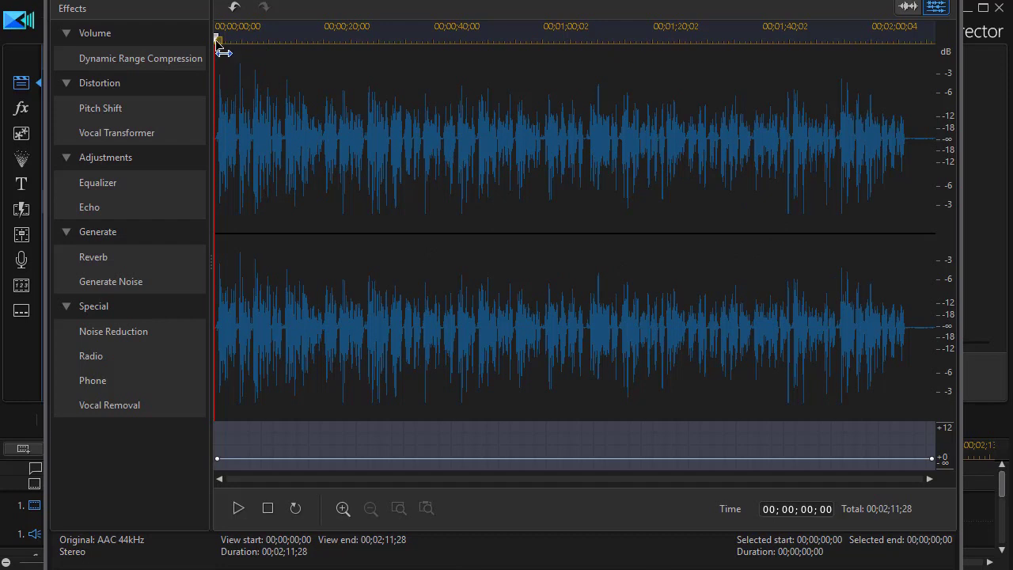
drag(217, 39, 182, 74)
drag(222, 44, 351, 68)
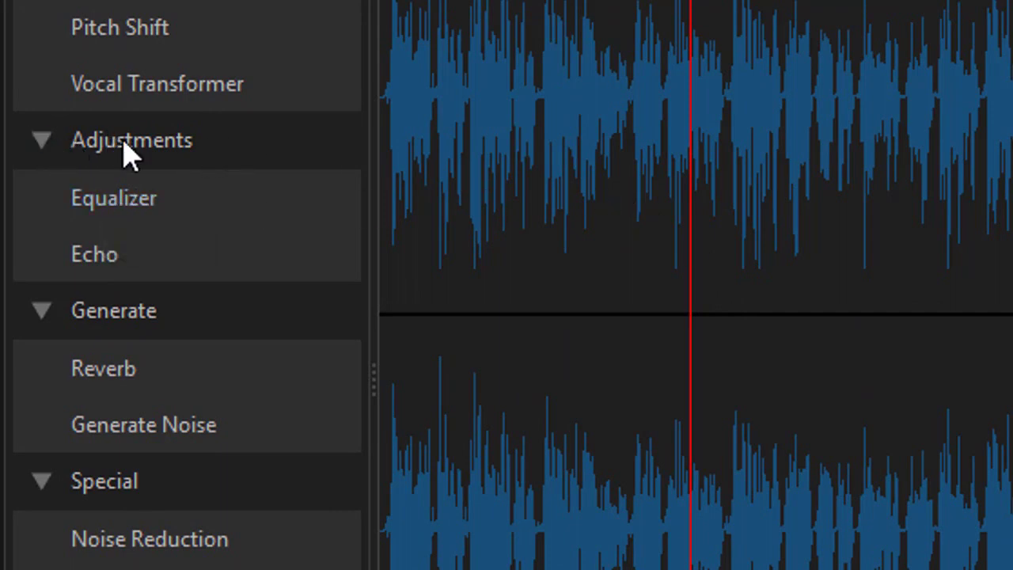
Step: Open the Equalizer effect under Adjustments, with its Default preset at 0.00 on all ten bands
click(119, 202)
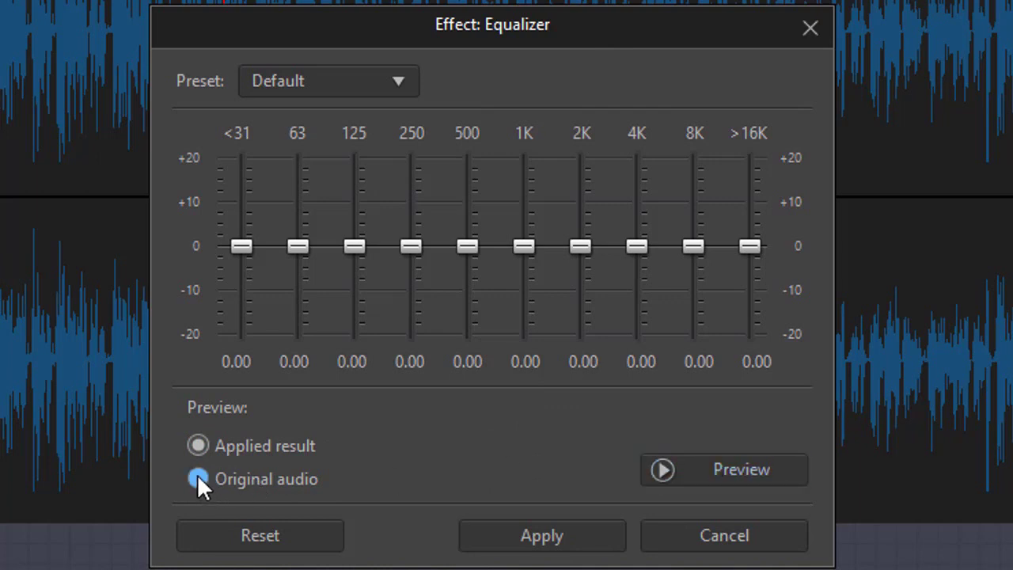
click(198, 477)
click(724, 467)
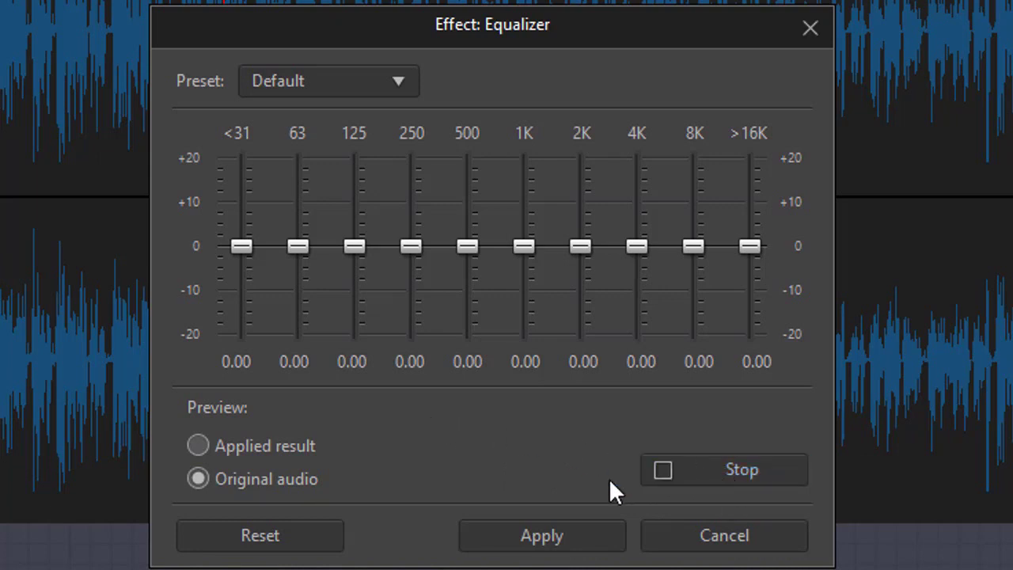
click(706, 468)
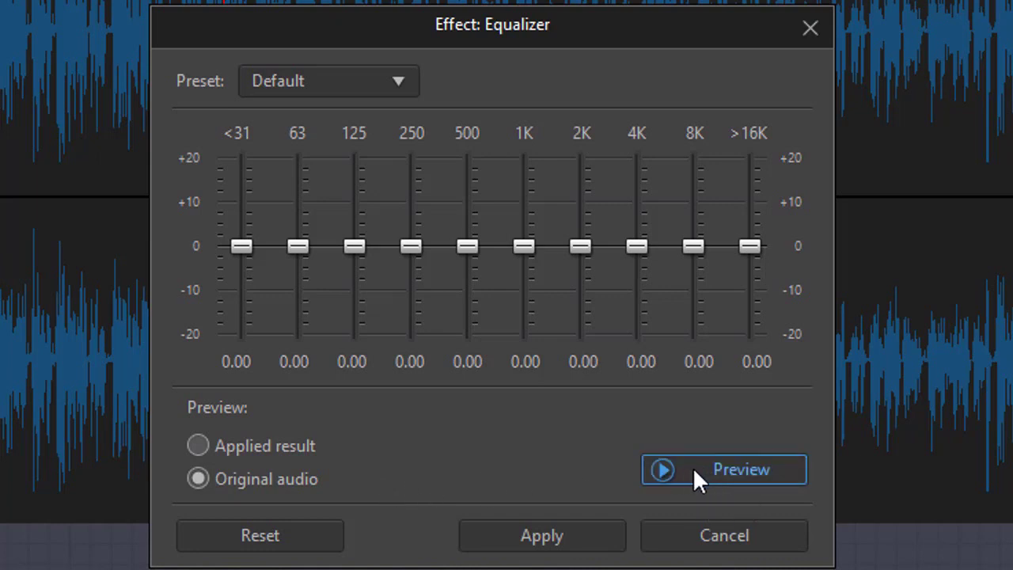
click(208, 441)
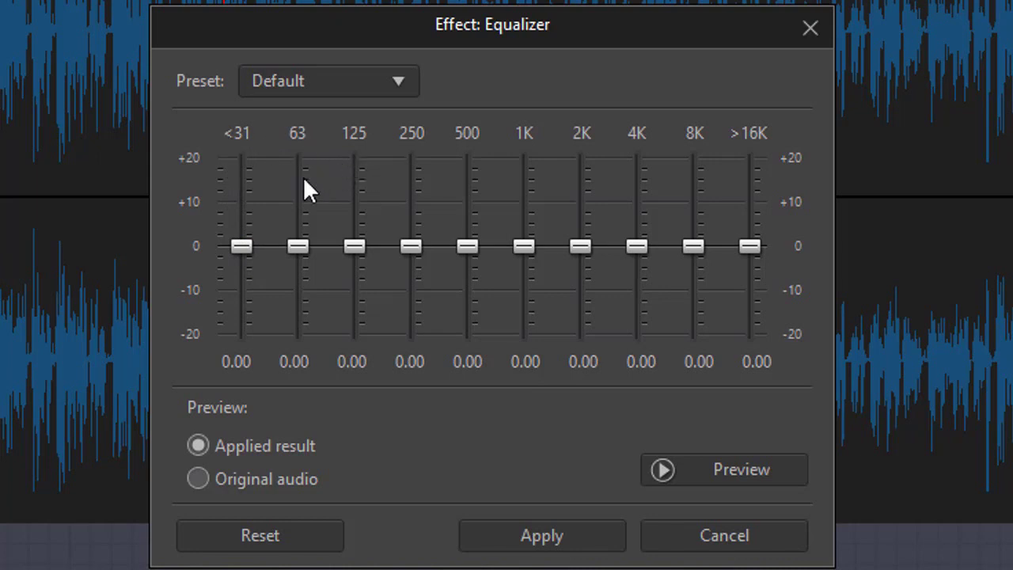
Step: Pull the <31 and 63 equalizer sliders down to -20.00, creating a Custom curve
drag(242, 246, 226, 357)
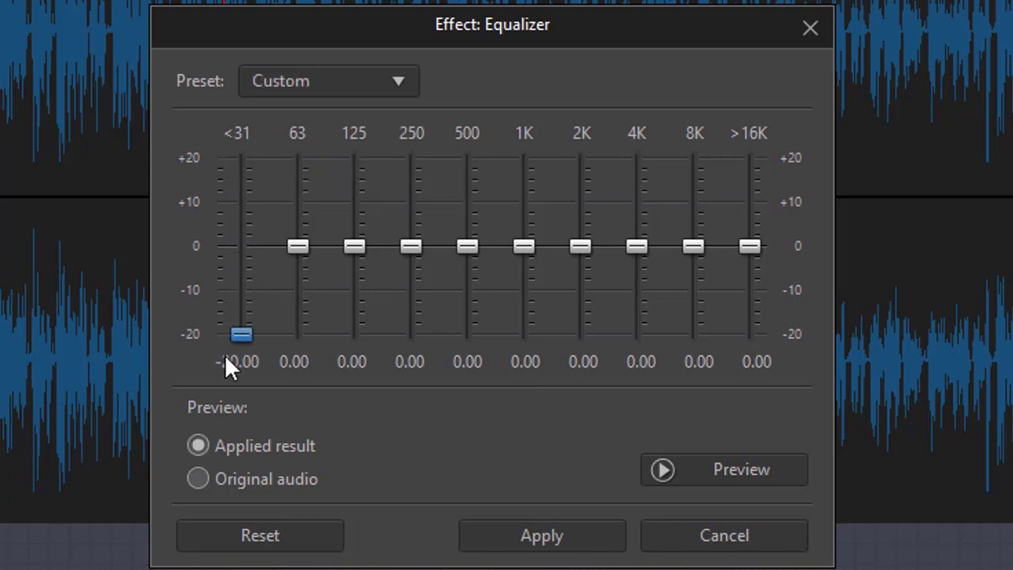
drag(301, 244, 283, 361)
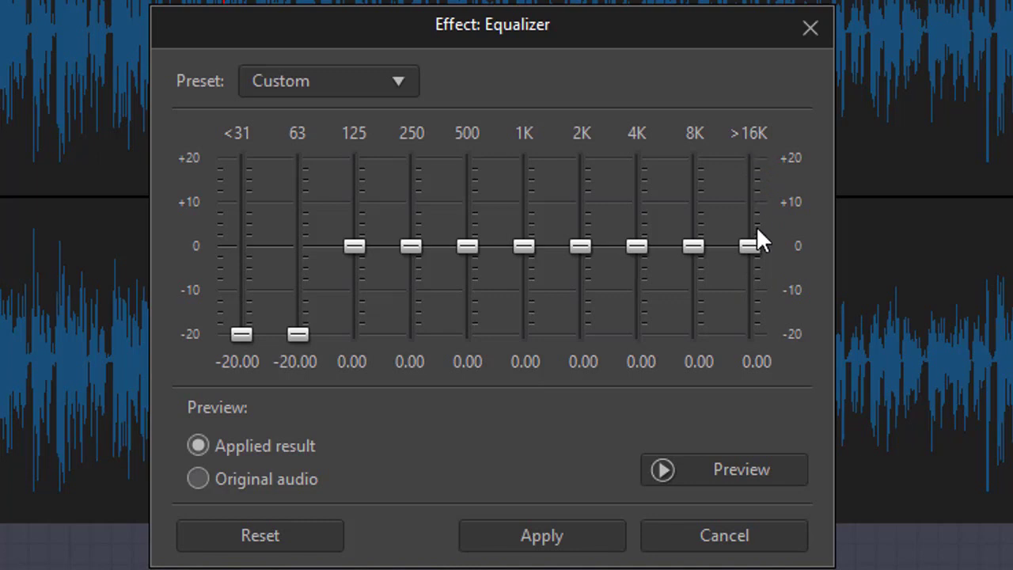
Step: Set the >16K band to -20.00, 8K to -6.25 and 125 to -5.31
drag(744, 243, 710, 328)
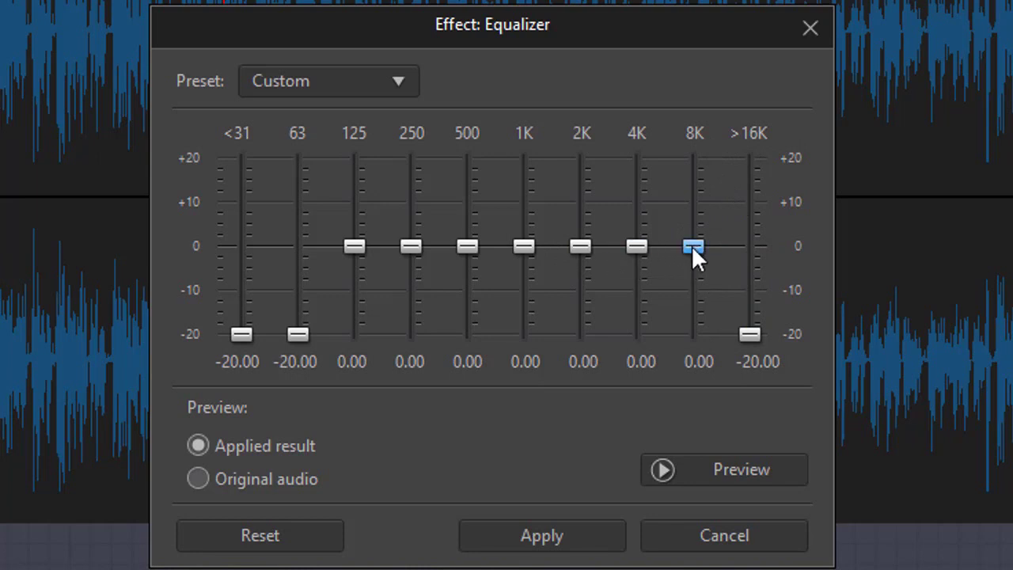
drag(694, 241, 692, 270)
drag(348, 245, 349, 270)
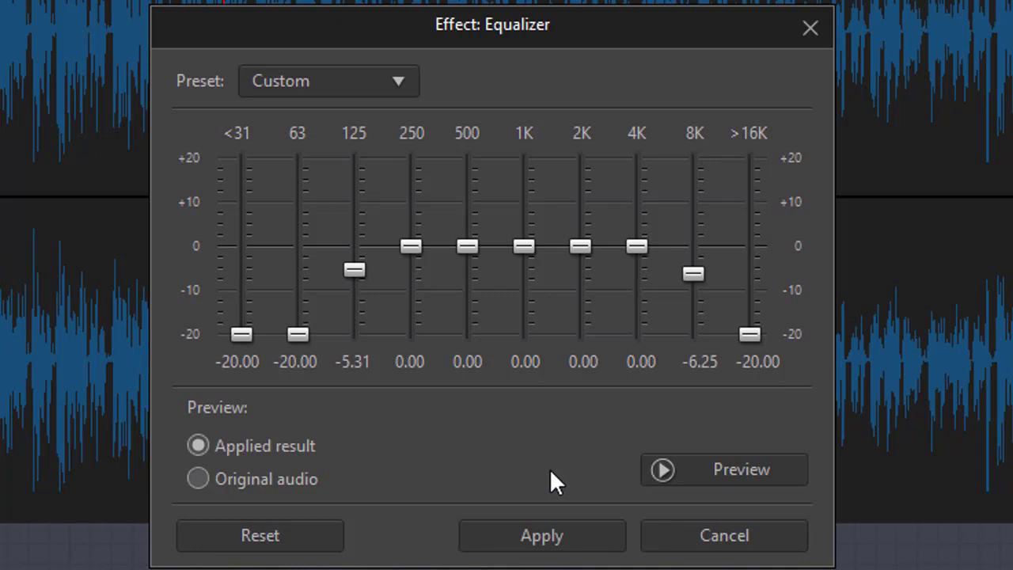
click(706, 471)
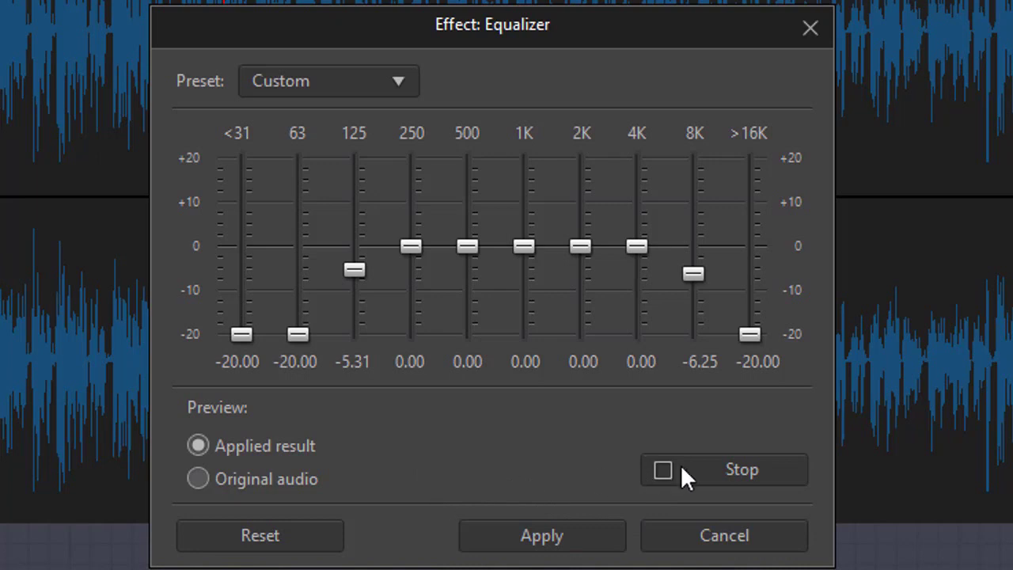
click(717, 469)
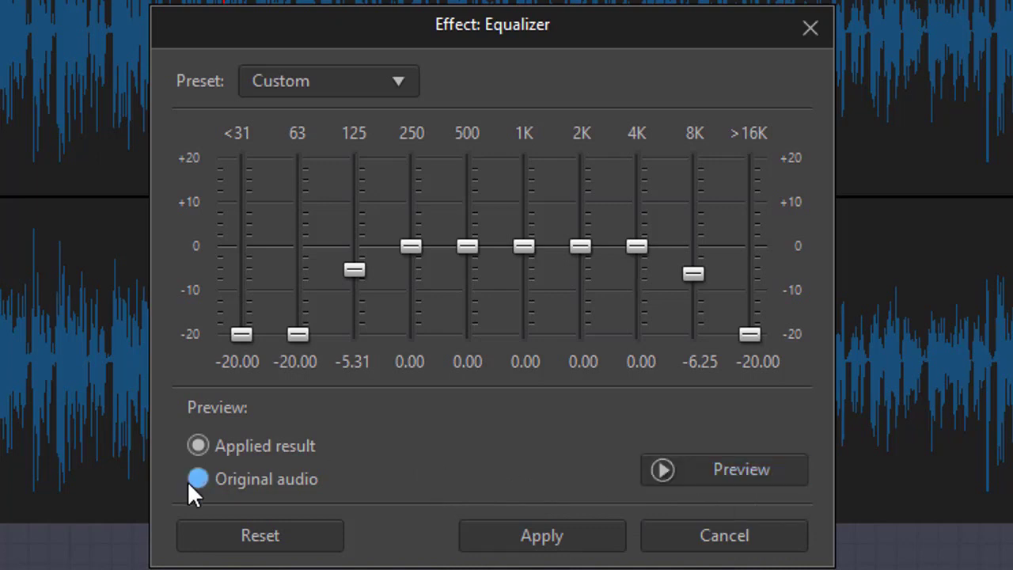
click(203, 478)
click(723, 469)
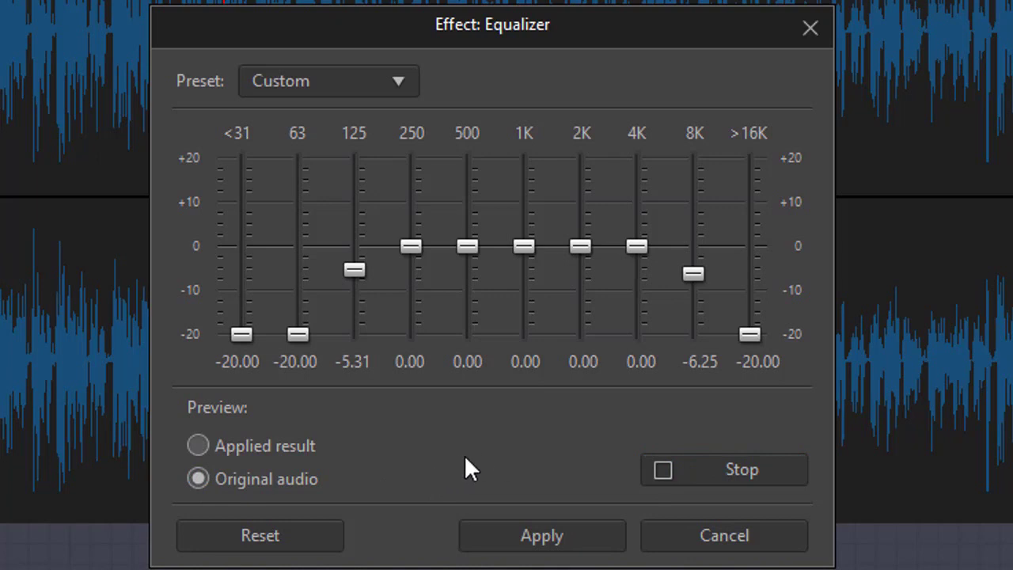
click(723, 470)
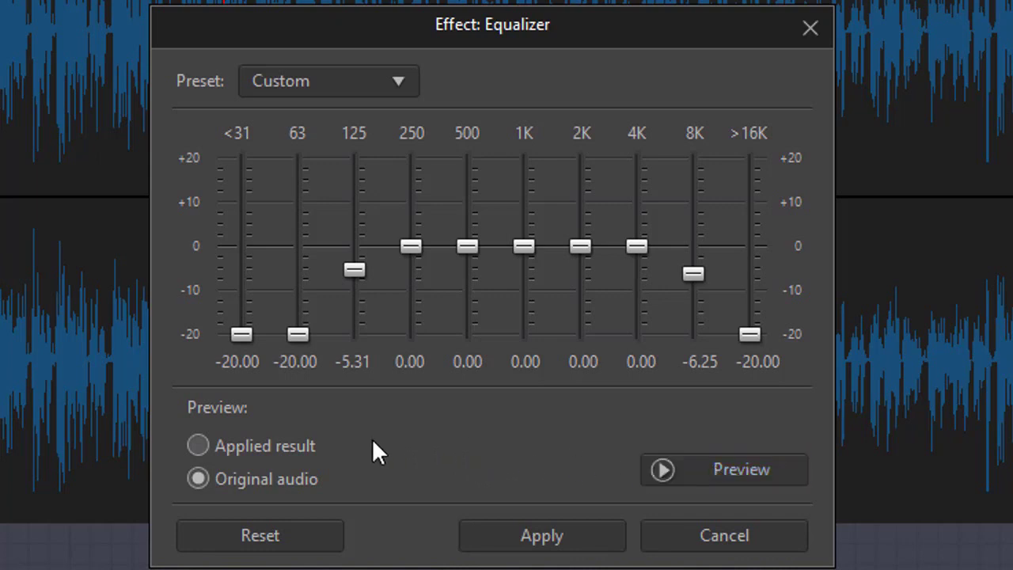
click(209, 447)
drag(415, 248, 415, 259)
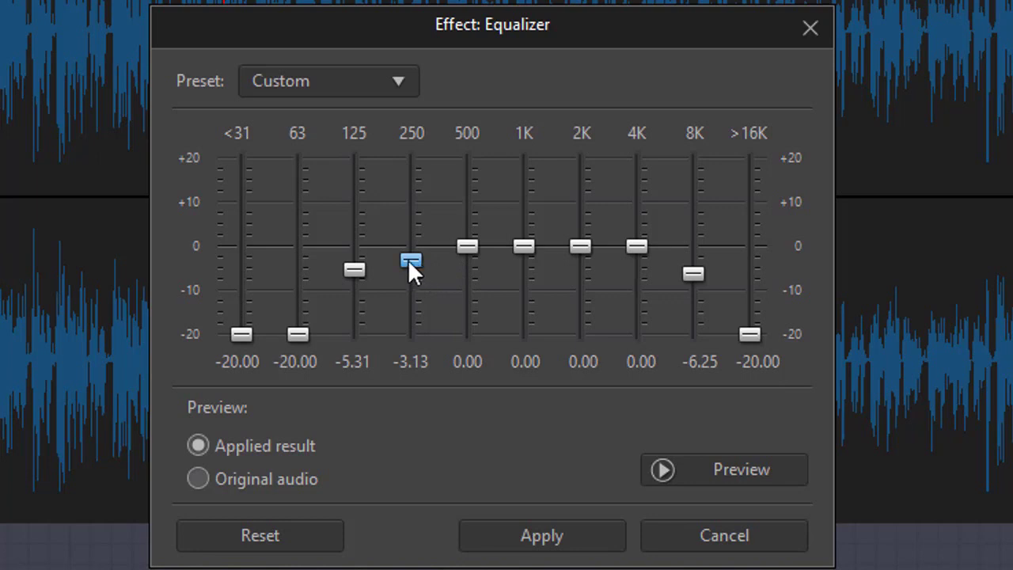
drag(411, 264, 411, 246)
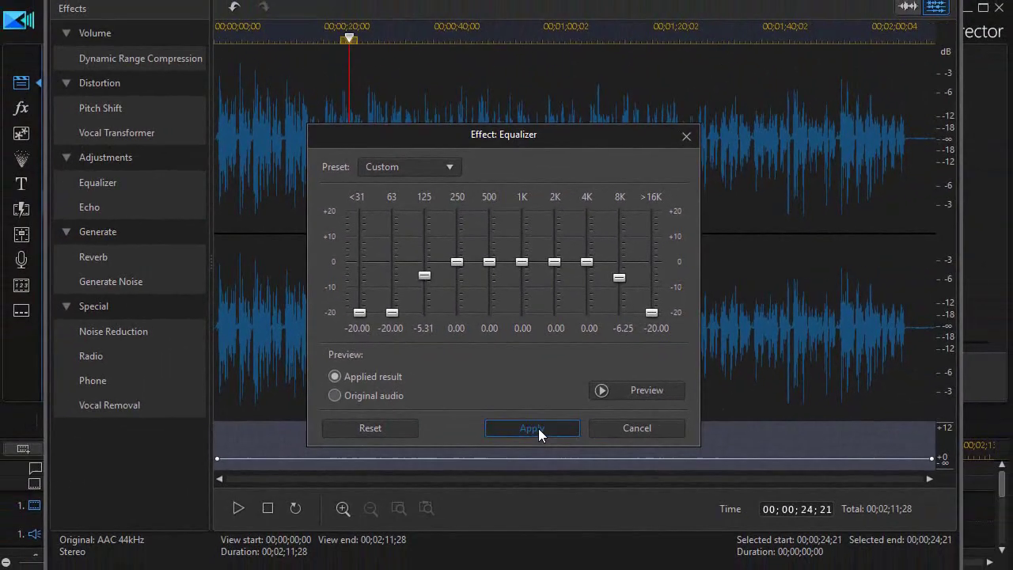
click(539, 428)
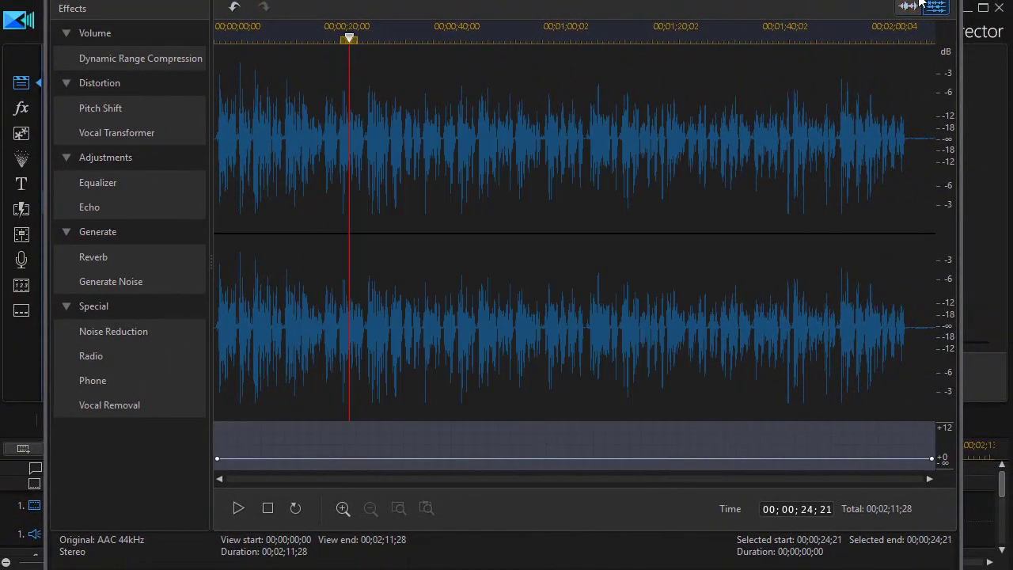
Step: Close the Audio Editor and save the equalized audio back to the narration clip
drag(717, 0, 729, 41)
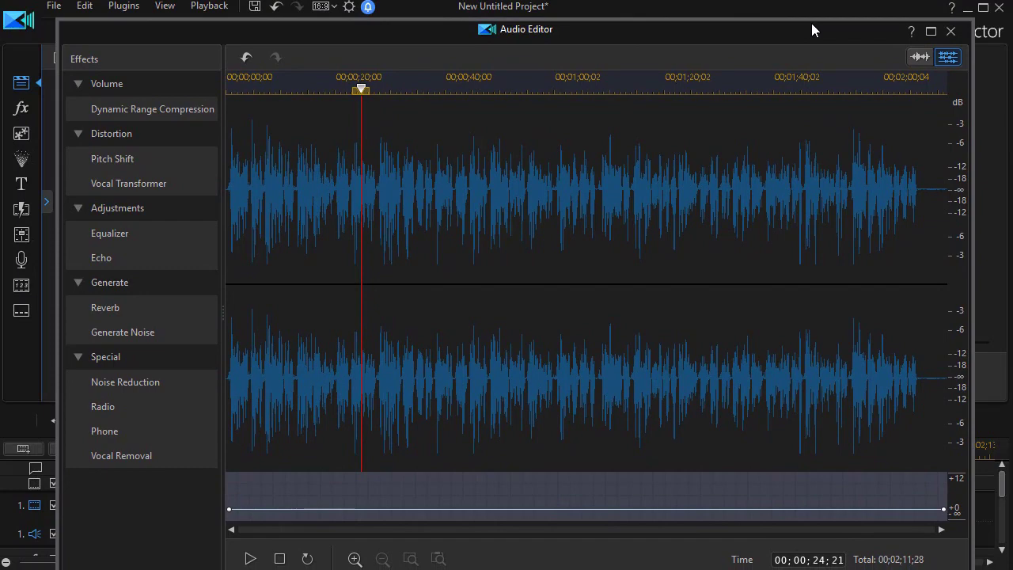
click(951, 31)
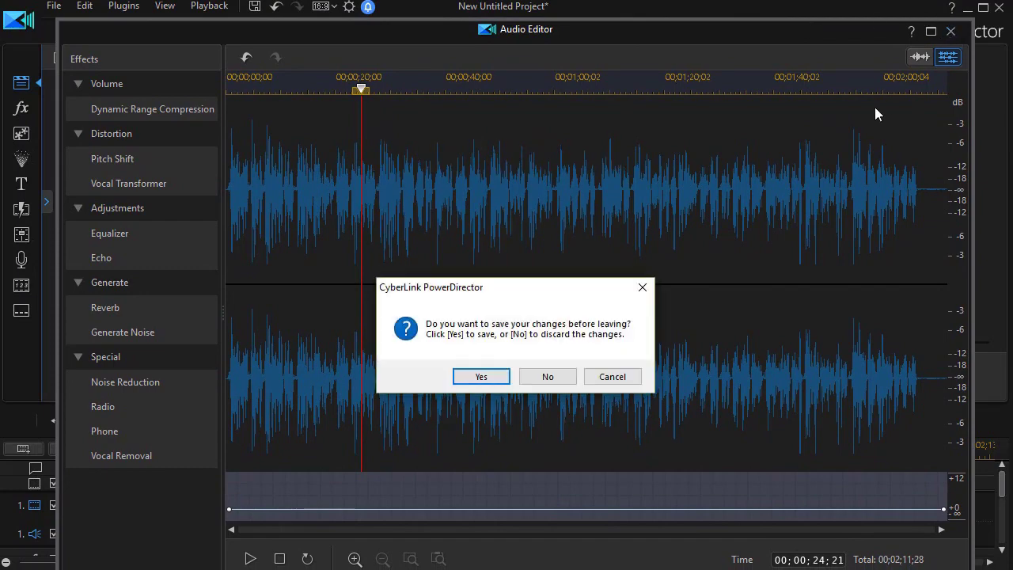
click(490, 380)
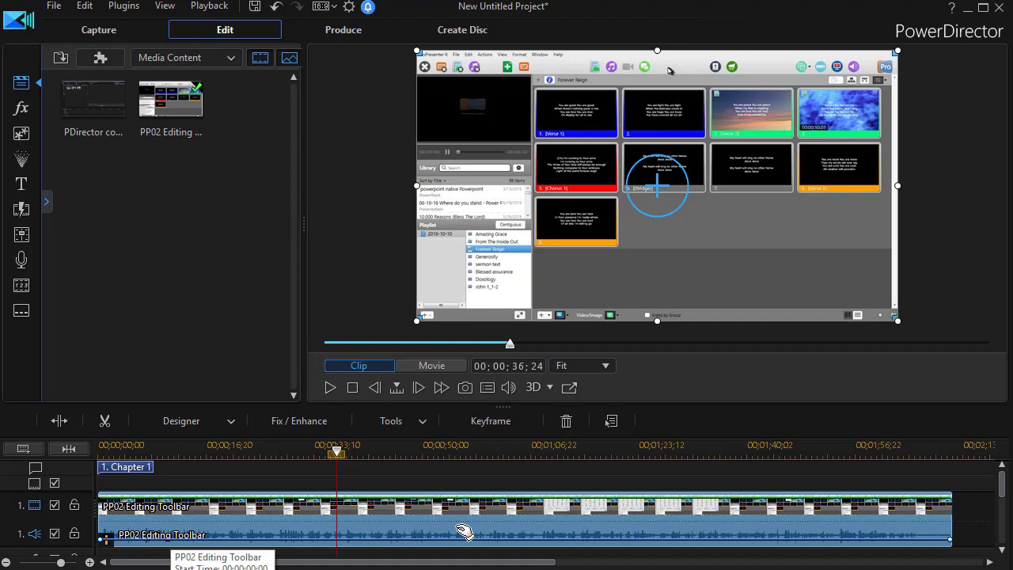
Step: Play the equalized narration and stop it at 00;00;48;00
click(330, 388)
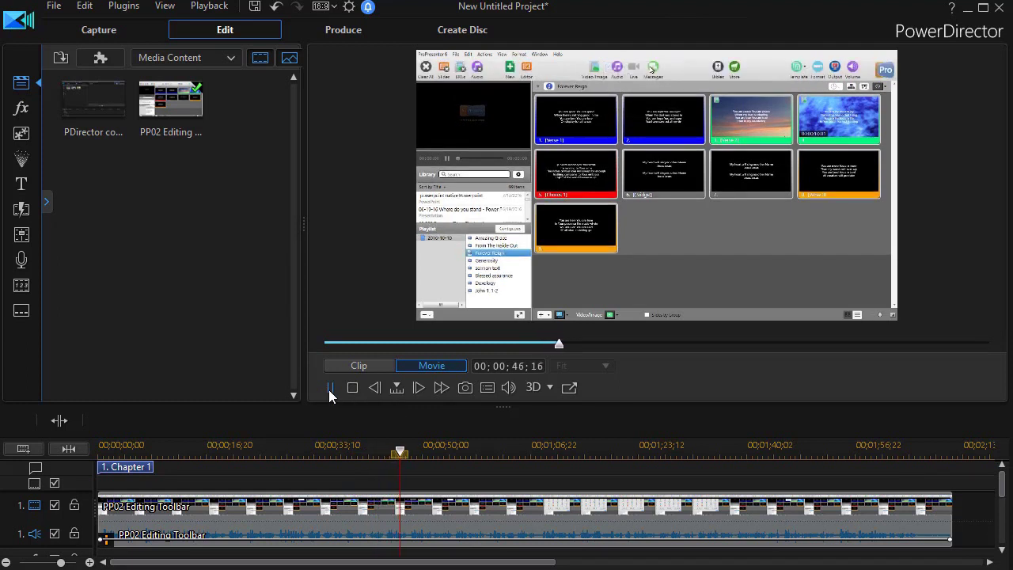
click(330, 387)
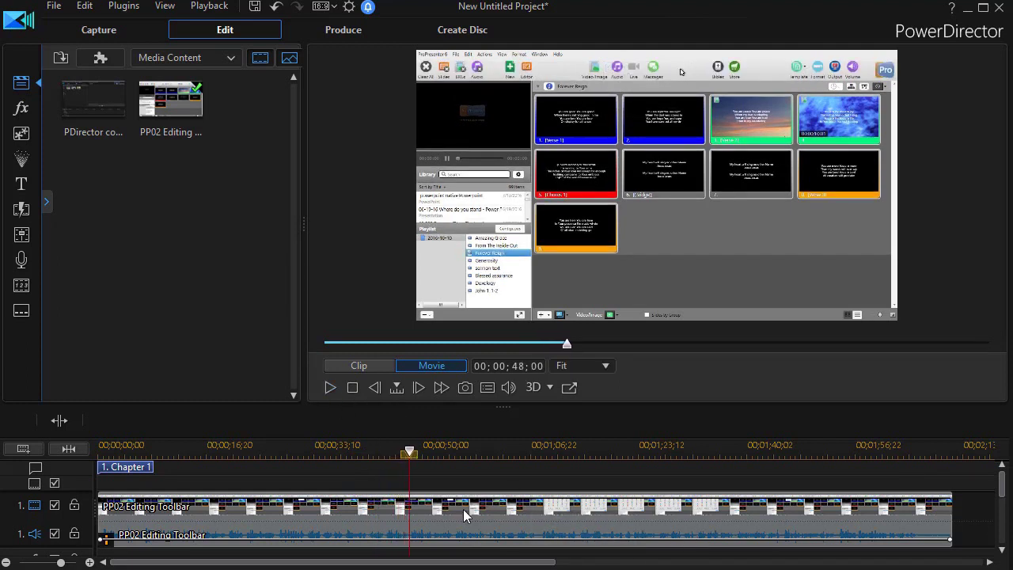